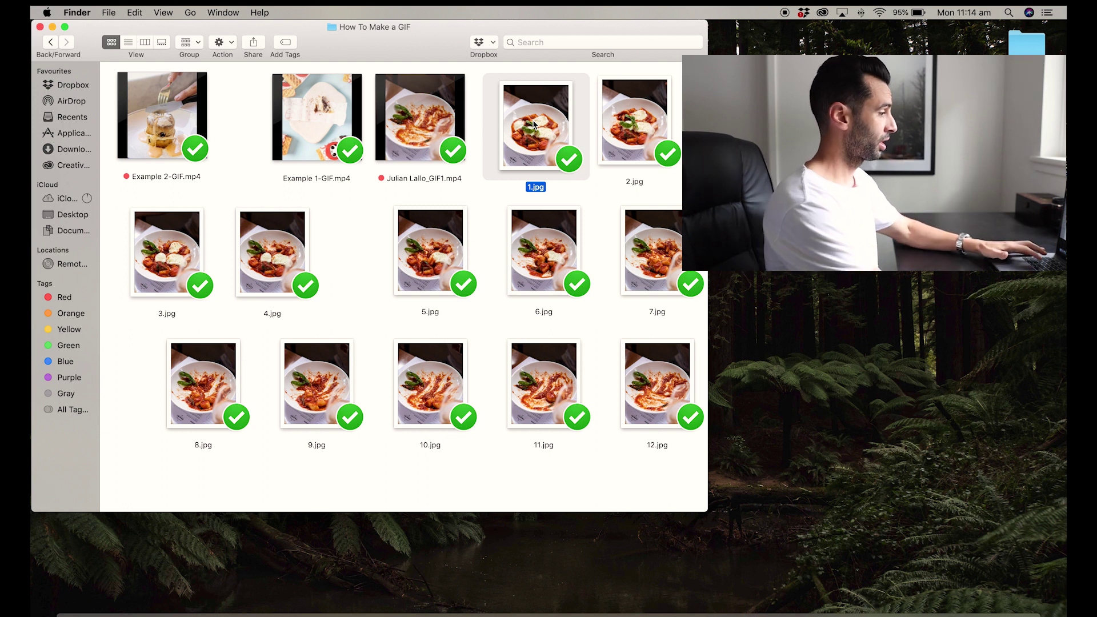
Drag 1.jpg from the How To Make a GIF folder toward Photoshop
drag(526, 118, 533, 126)
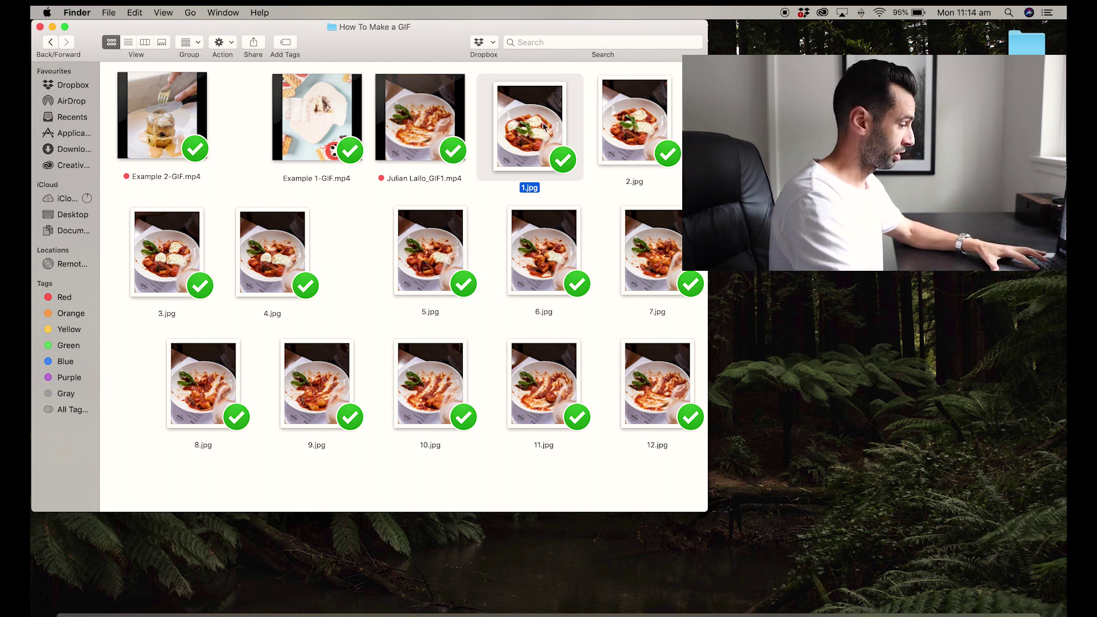
Open 1.jpg in Photoshop, then move the Photoshop window aside so Finder's thumbnails are visible
drag(544, 127, 765, 614)
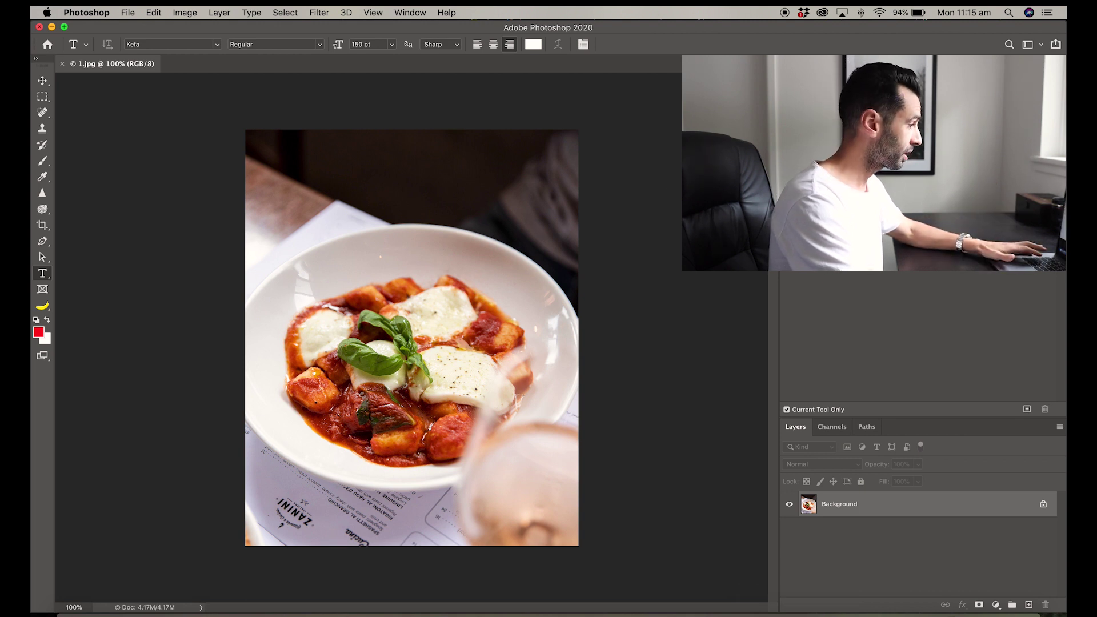
drag(594, 31, 1065, 32)
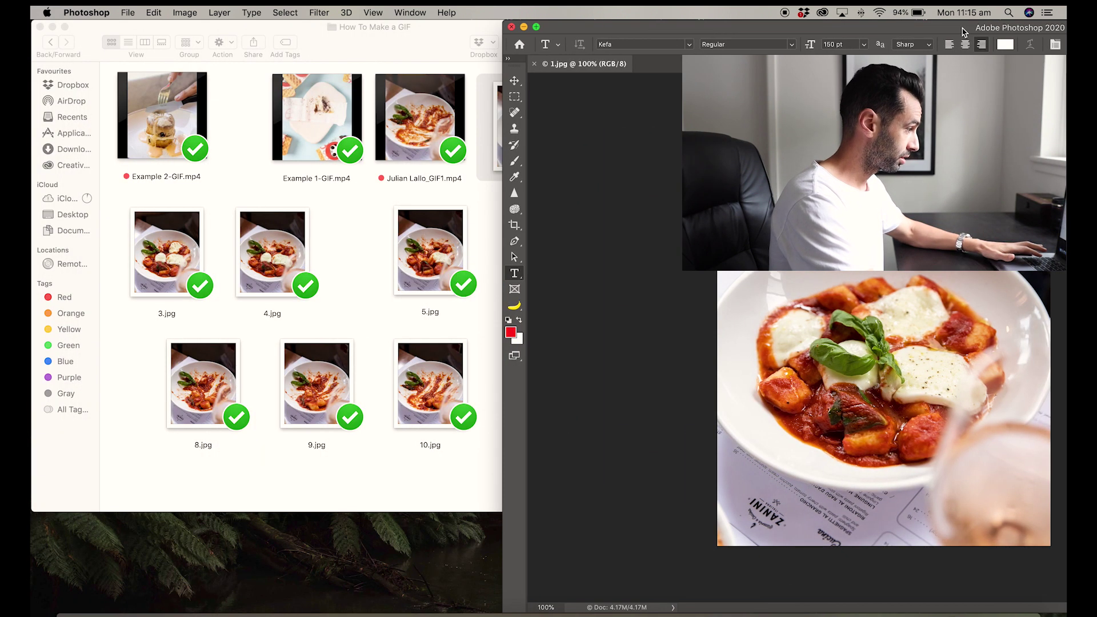
drag(799, 30, 919, 30)
drag(418, 43, 315, 32)
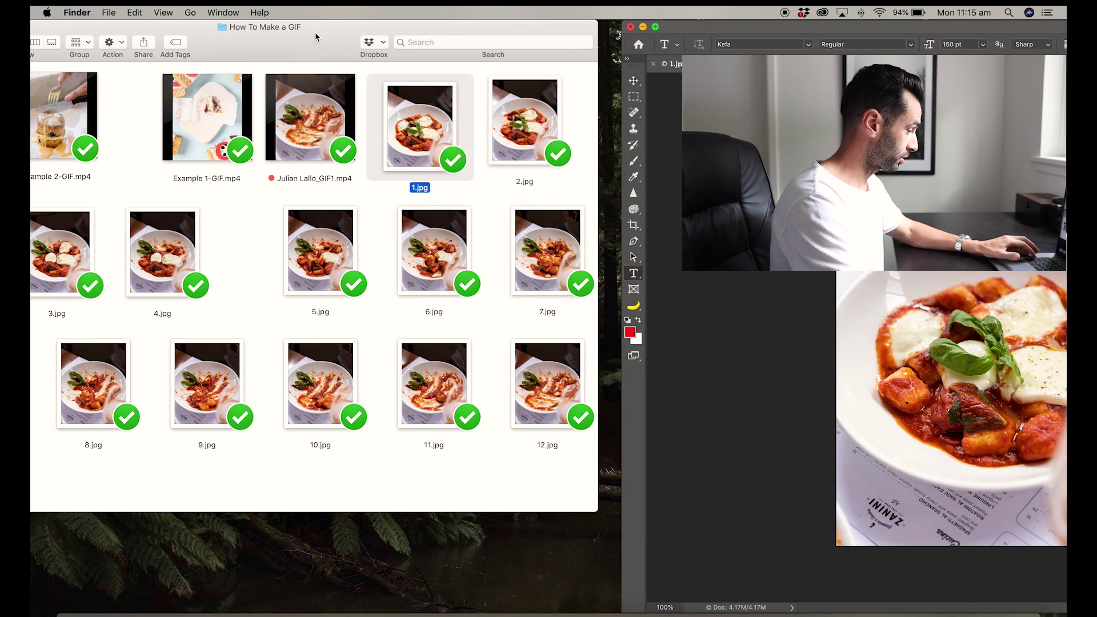
Select all twelve photos 1.jpg–12.jpg in Finder and drop them onto the 1.jpg document
drag(485, 113, 563, 115)
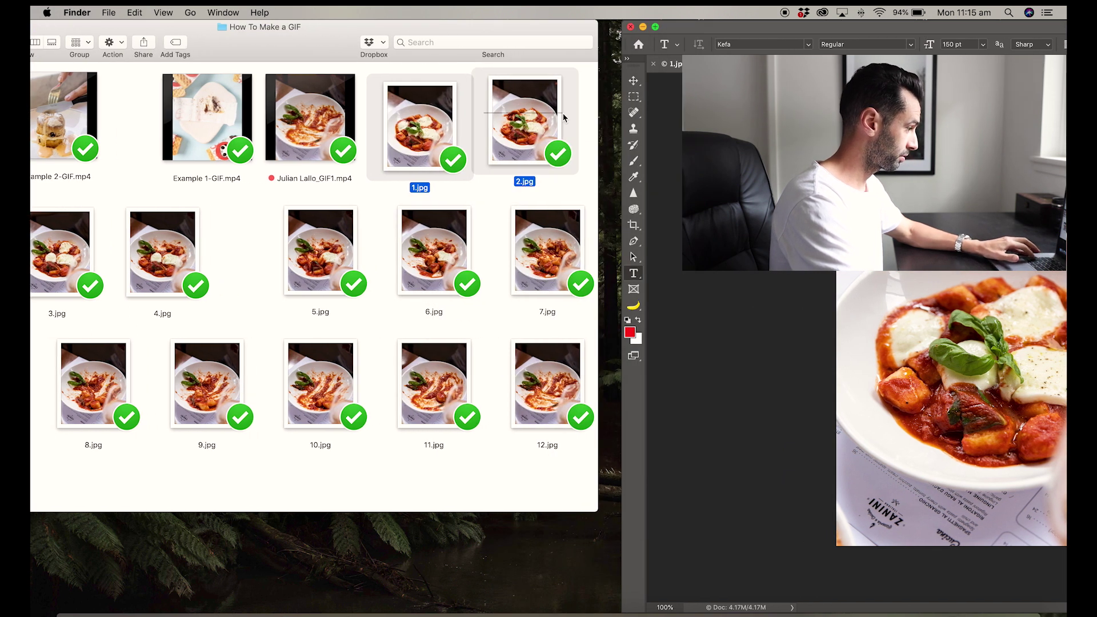
click(504, 184)
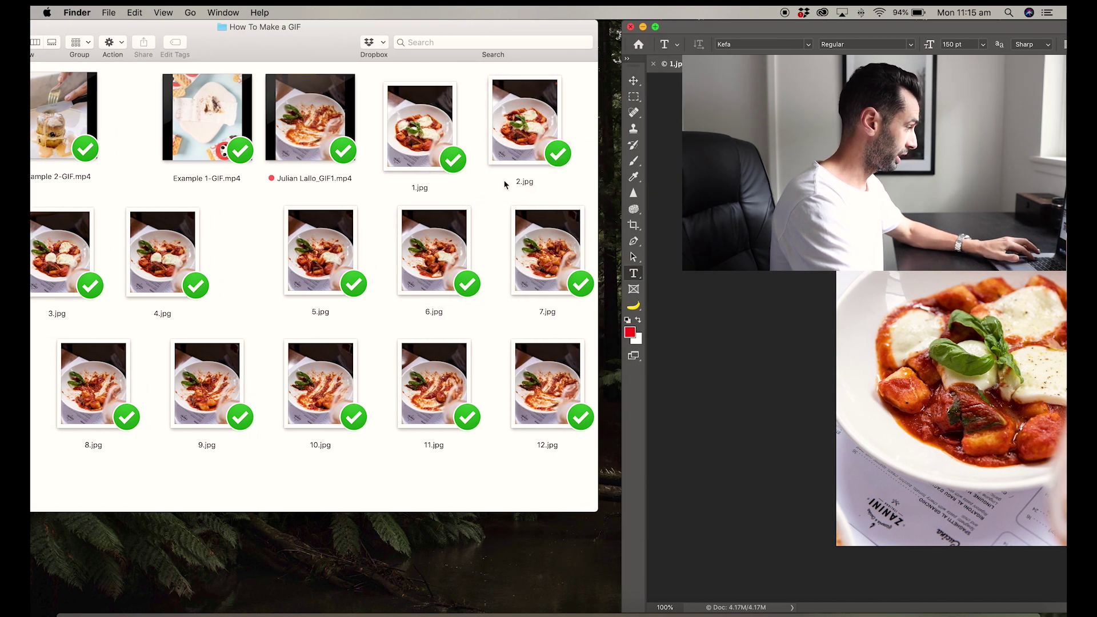
click(514, 117)
drag(71, 206, 560, 410)
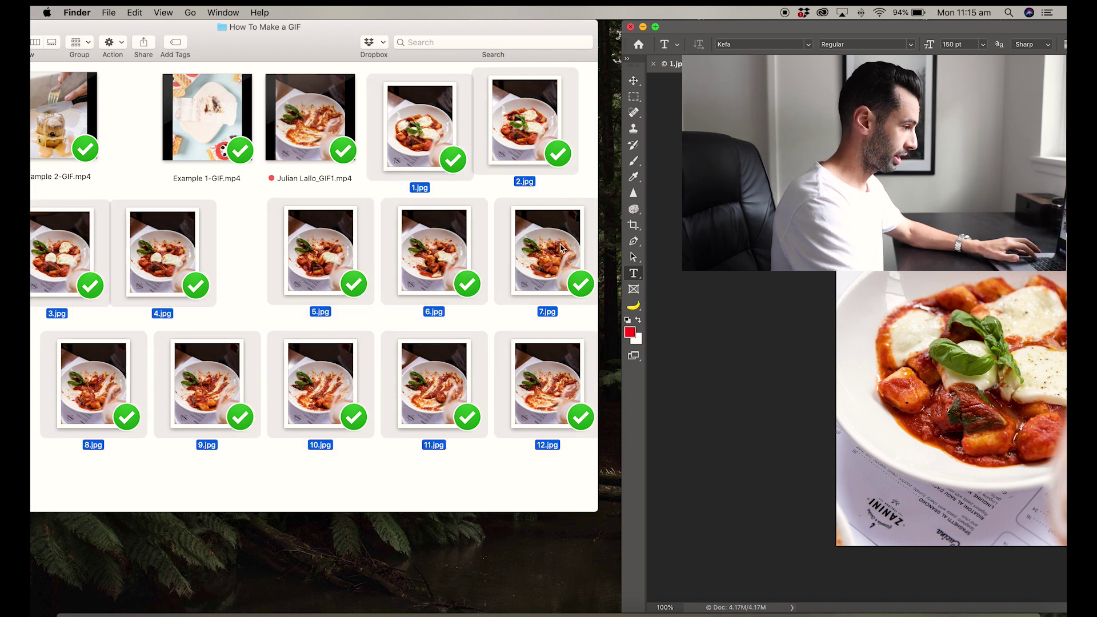
drag(543, 229, 638, 316)
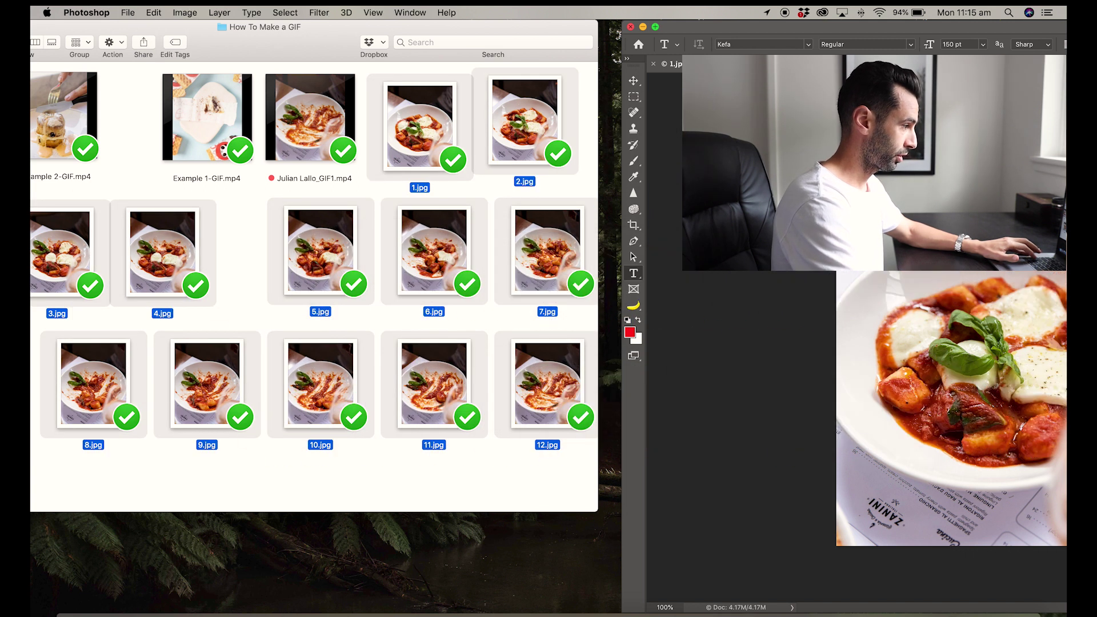
Maximize the Photoshop window and commit each placed photo as layers 1–12
double_click(963, 28)
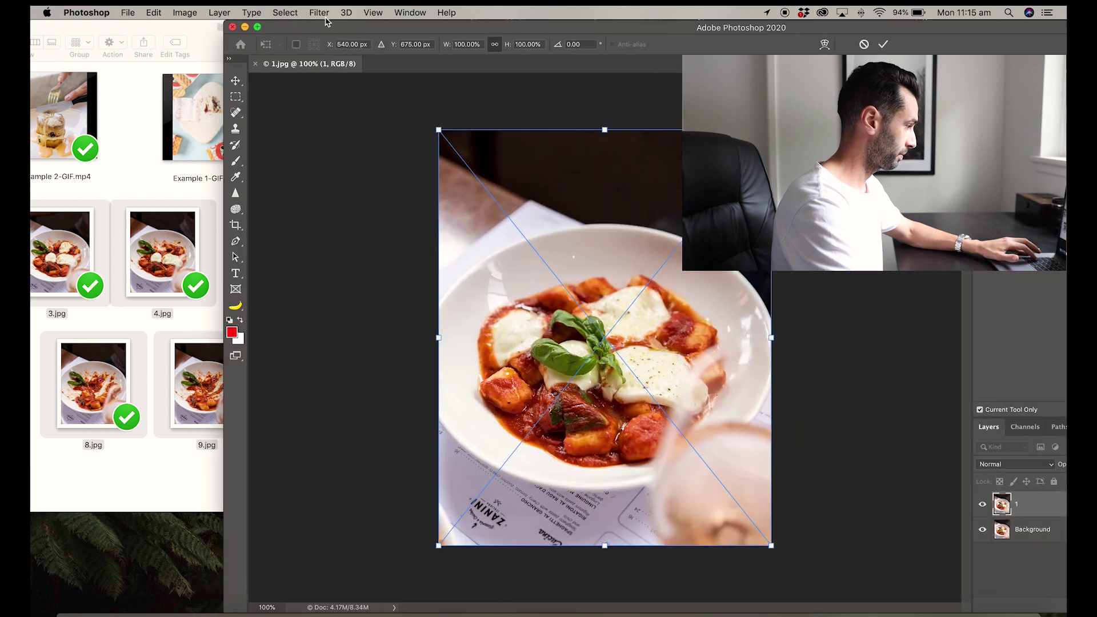
click(257, 27)
key(Return)
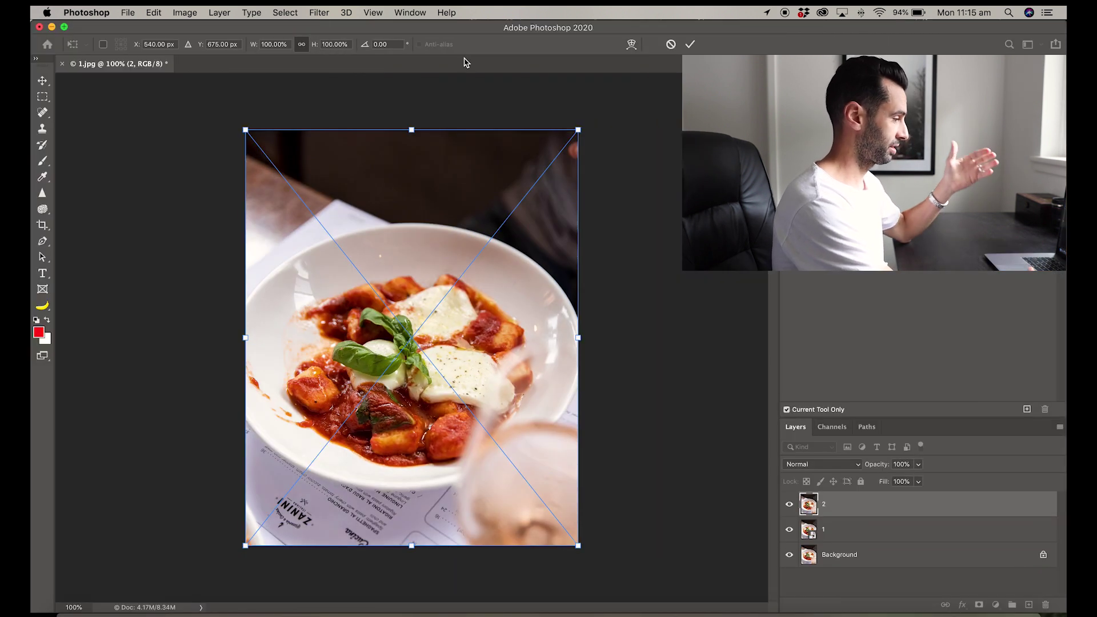
key(Return)
key(Return)
key(Return)
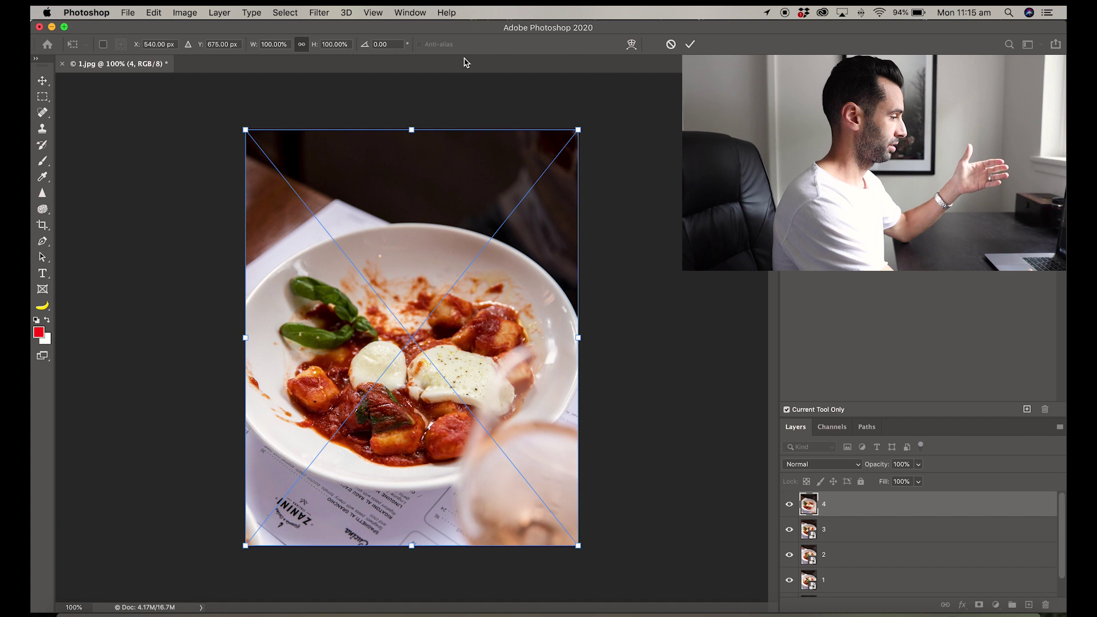
key(Return)
key(Return)
key(Return)
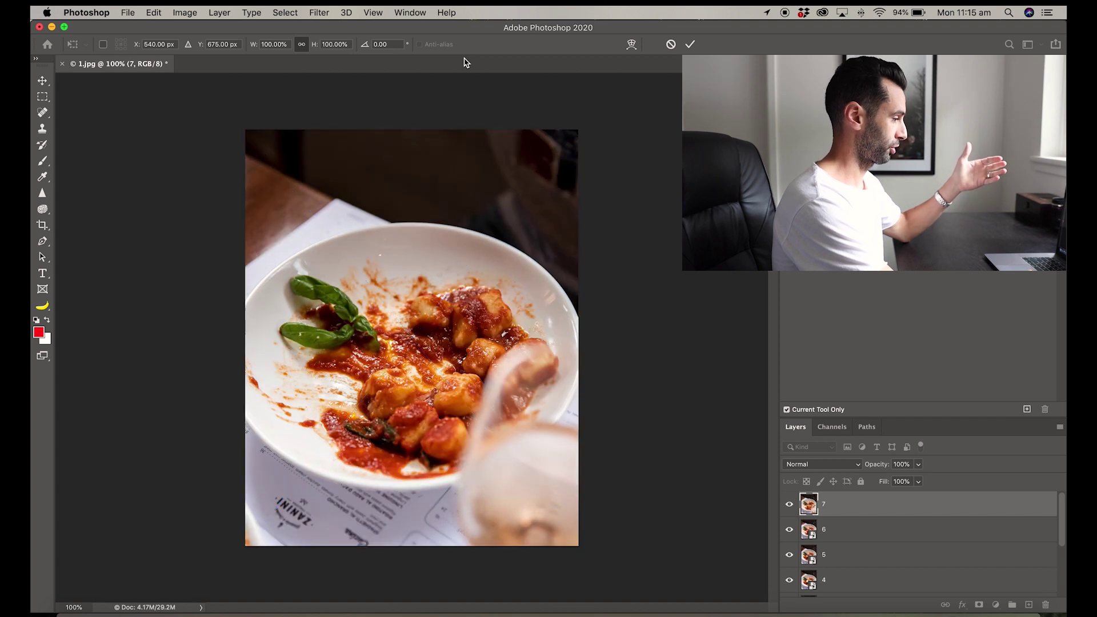
key(Return)
key(Return)
key(Return)
key(Return)
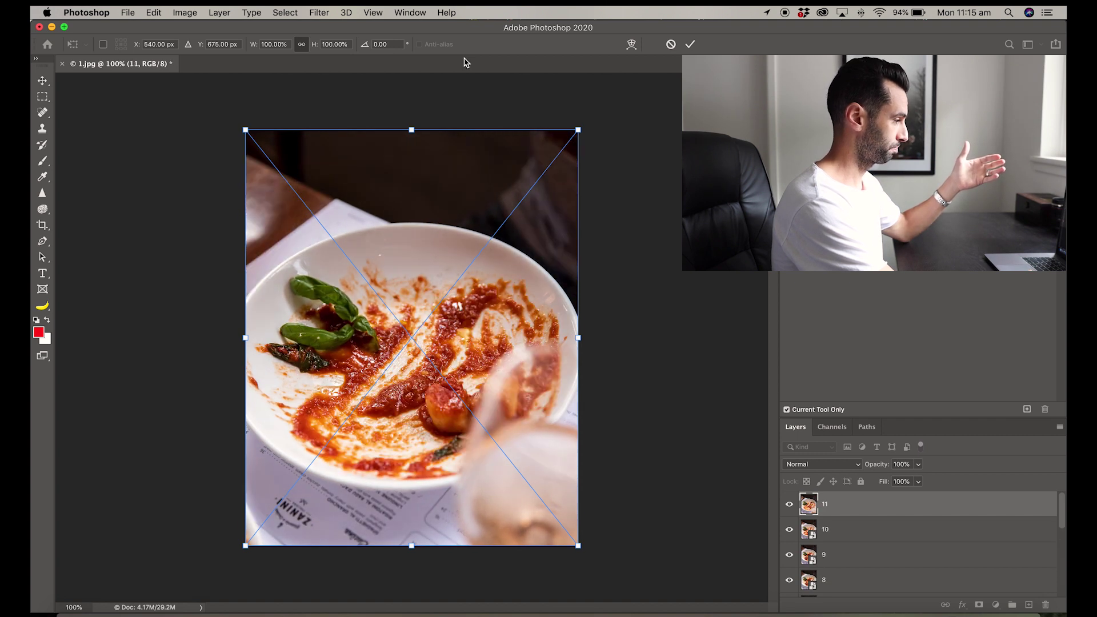
key(Return)
key(t)
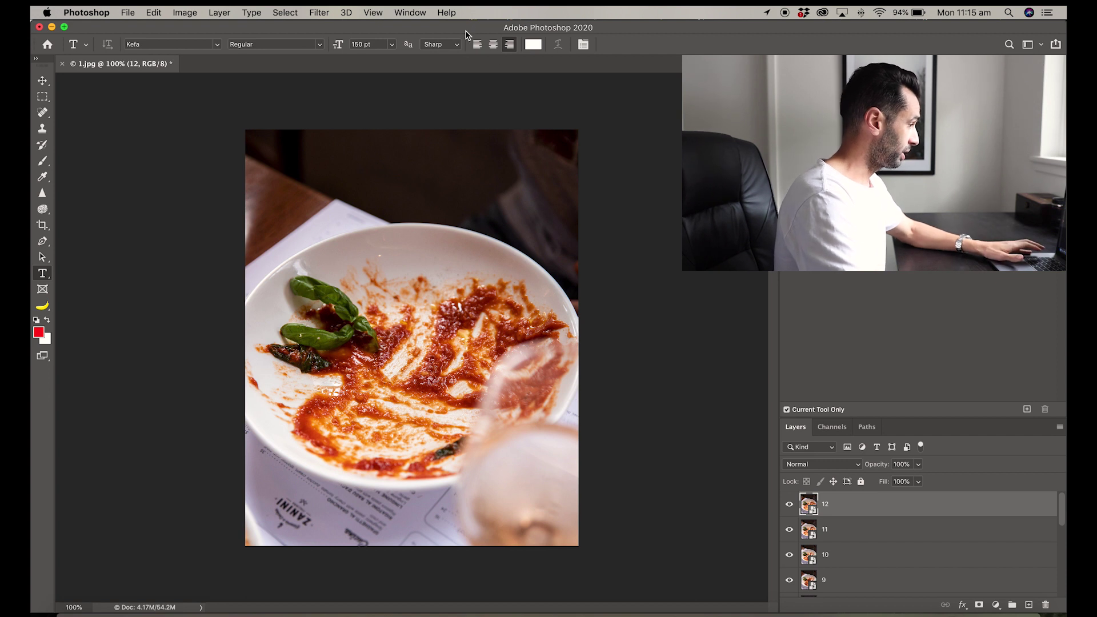
Show the Timeline via the Window menu, create a frame animation, and make 13 frames from layers
click(410, 14)
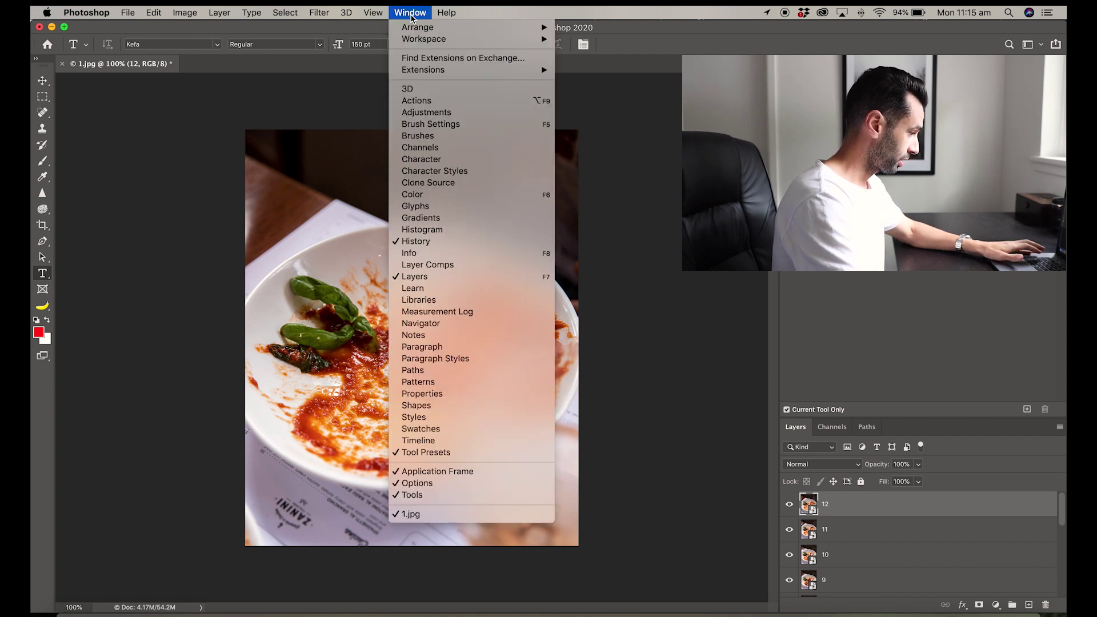
click(426, 441)
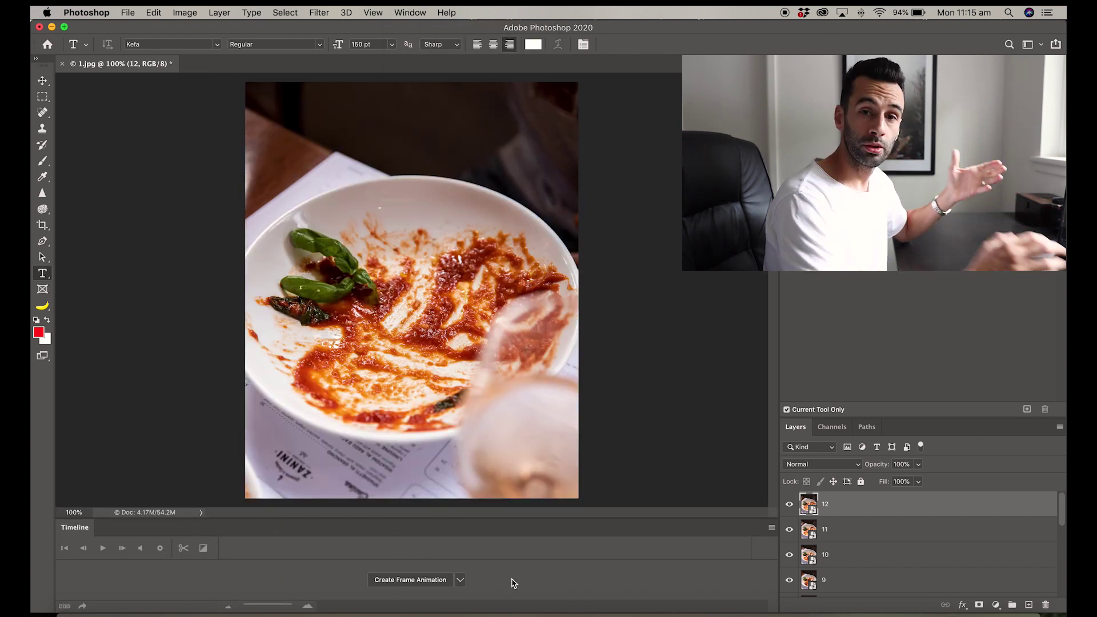
click(405, 580)
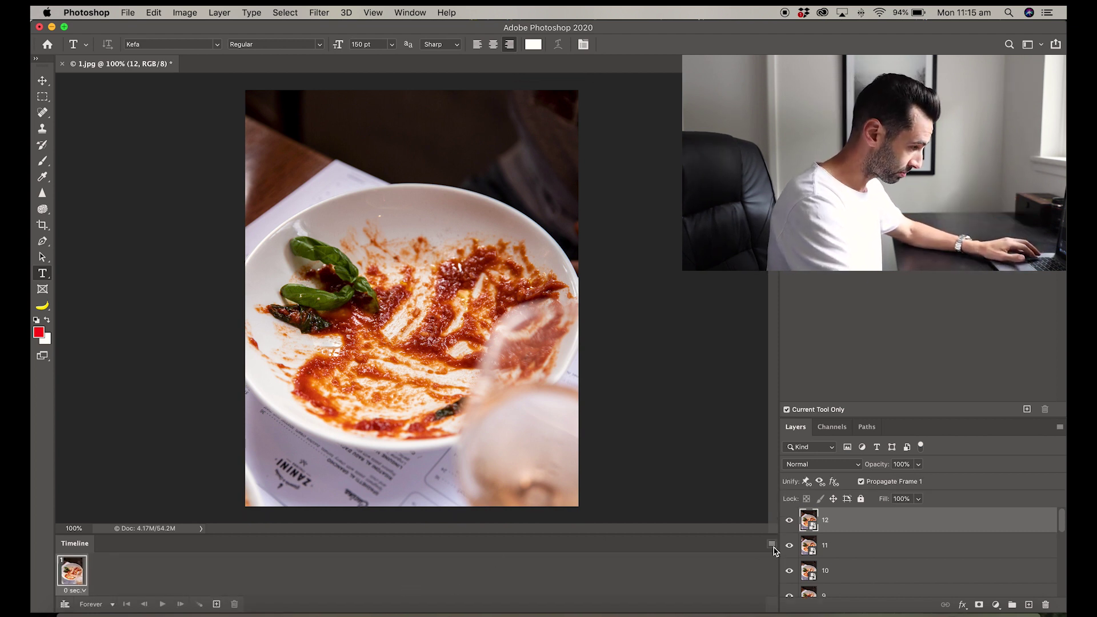
click(773, 545)
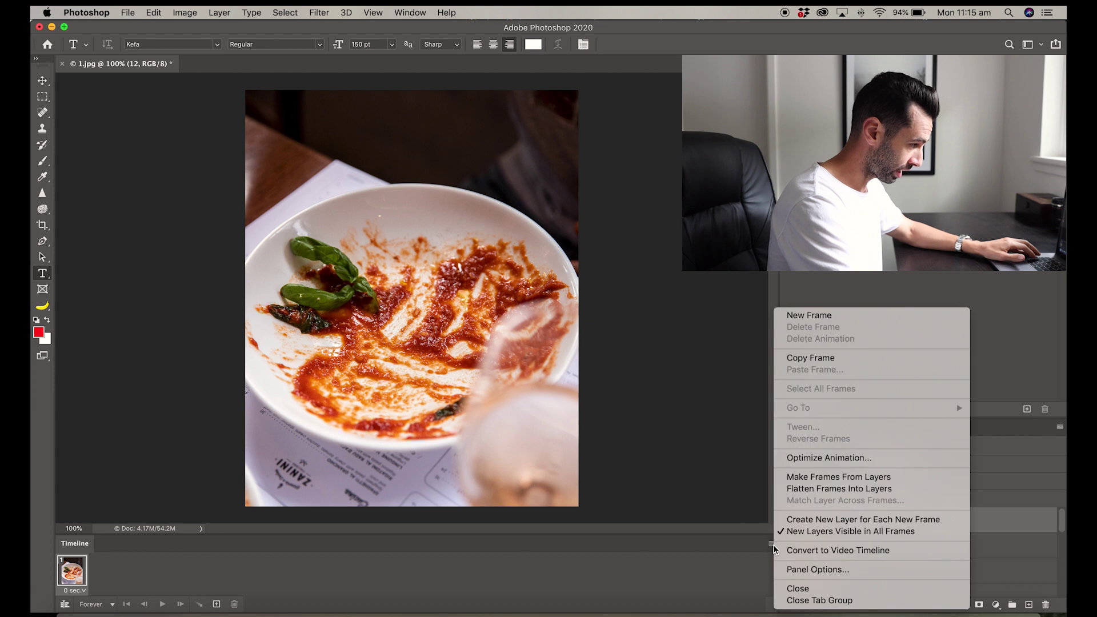
click(823, 481)
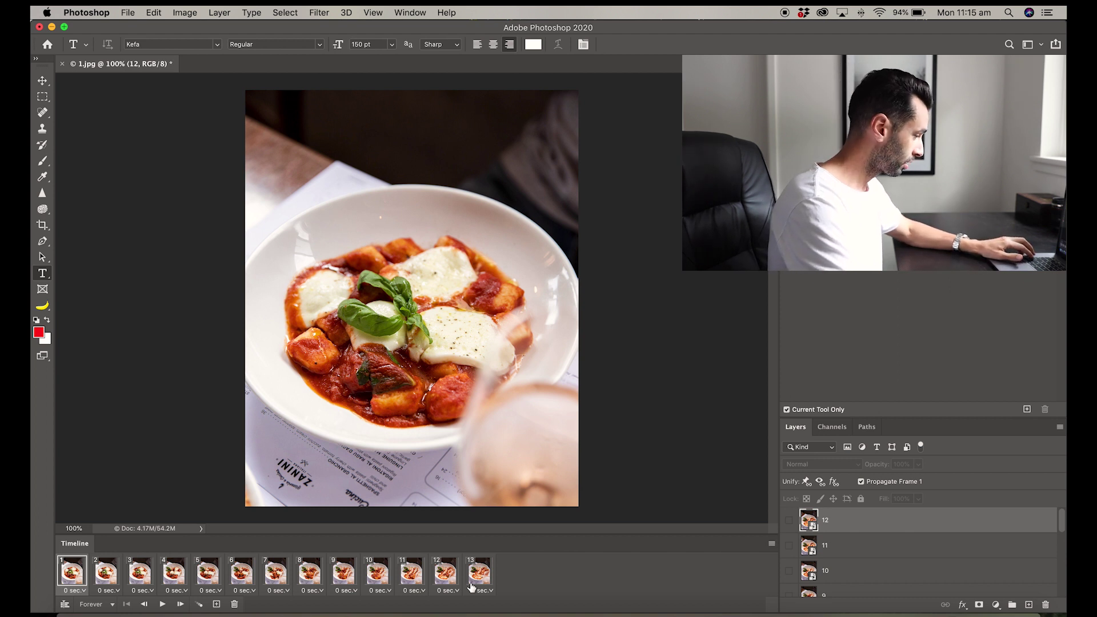
Select all 13 frames, preview the animation, then return to frame 1
shift+click(482, 574)
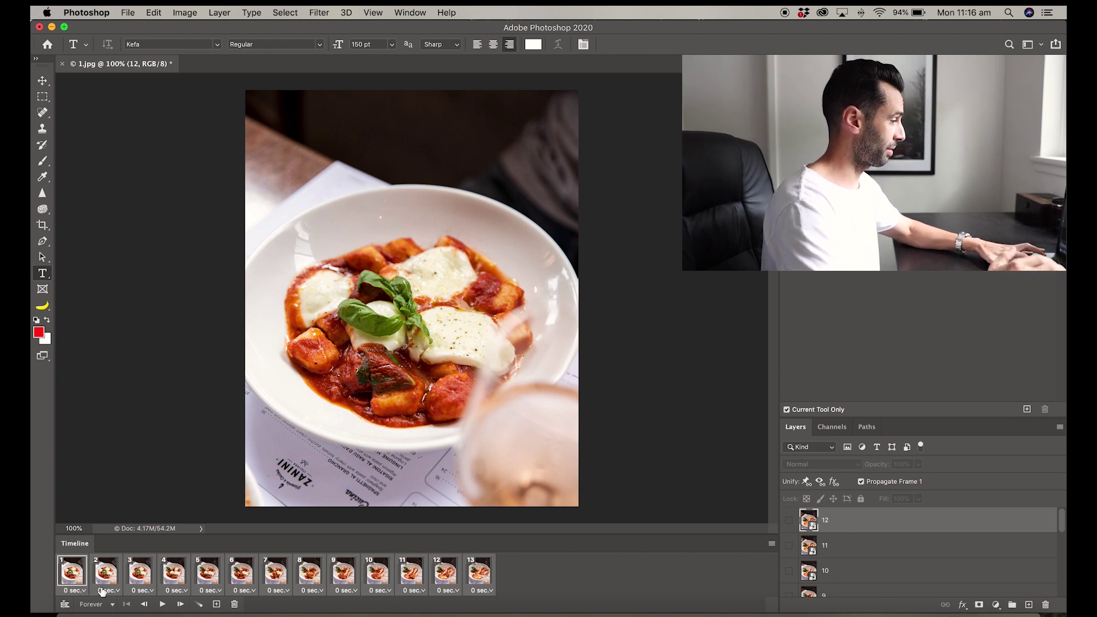
key(space)
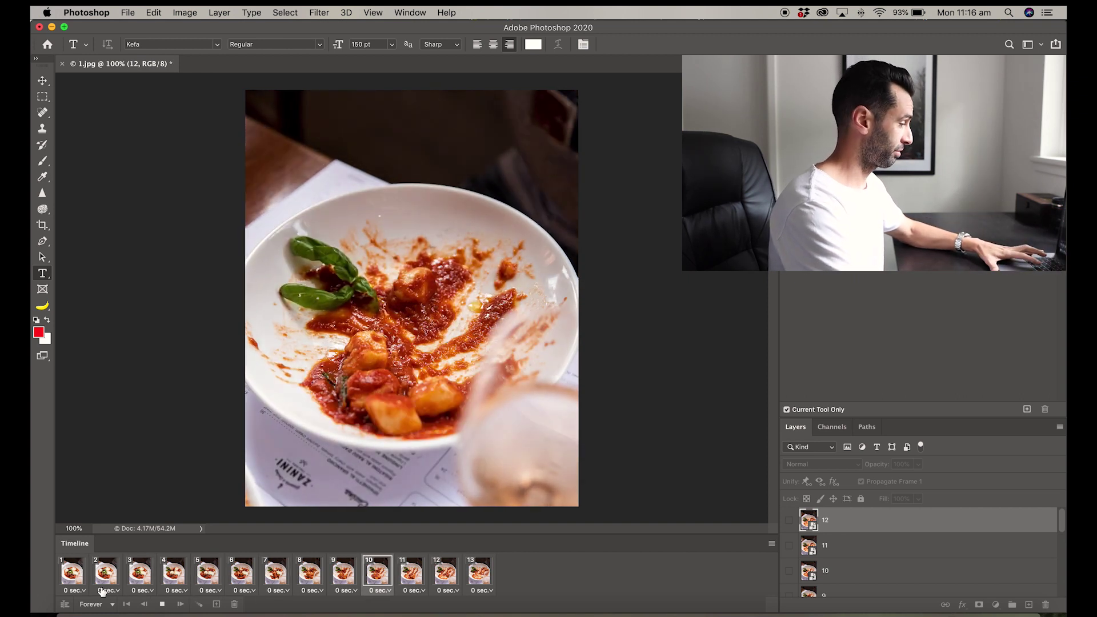
key(space)
click(66, 584)
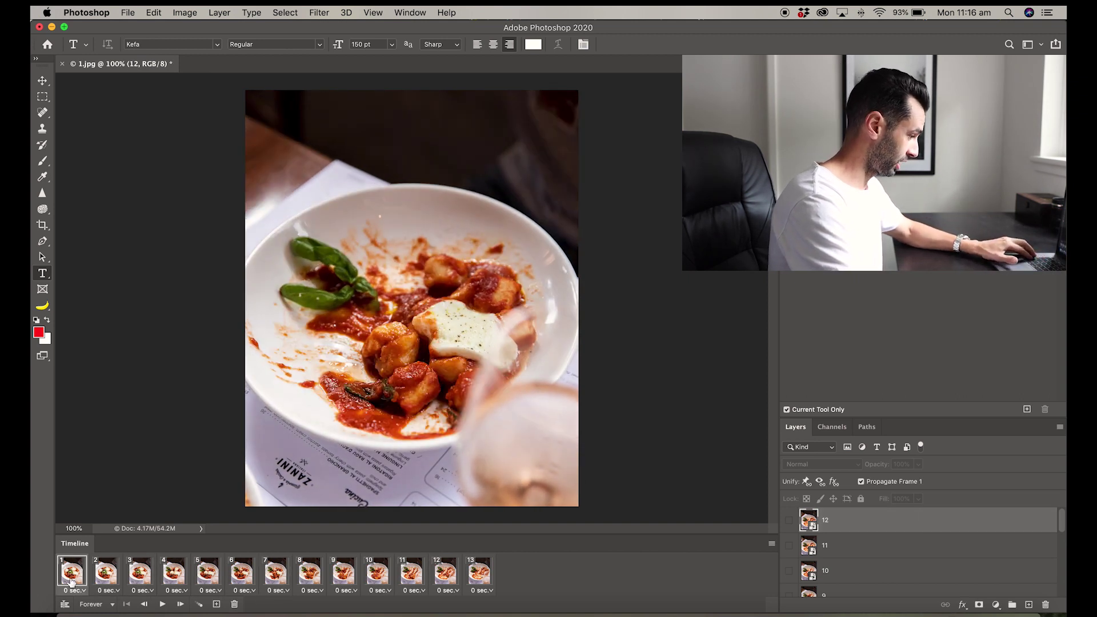
Give all 13 frames a 0.2-second delay and play to check the timing
shift+click(473, 573)
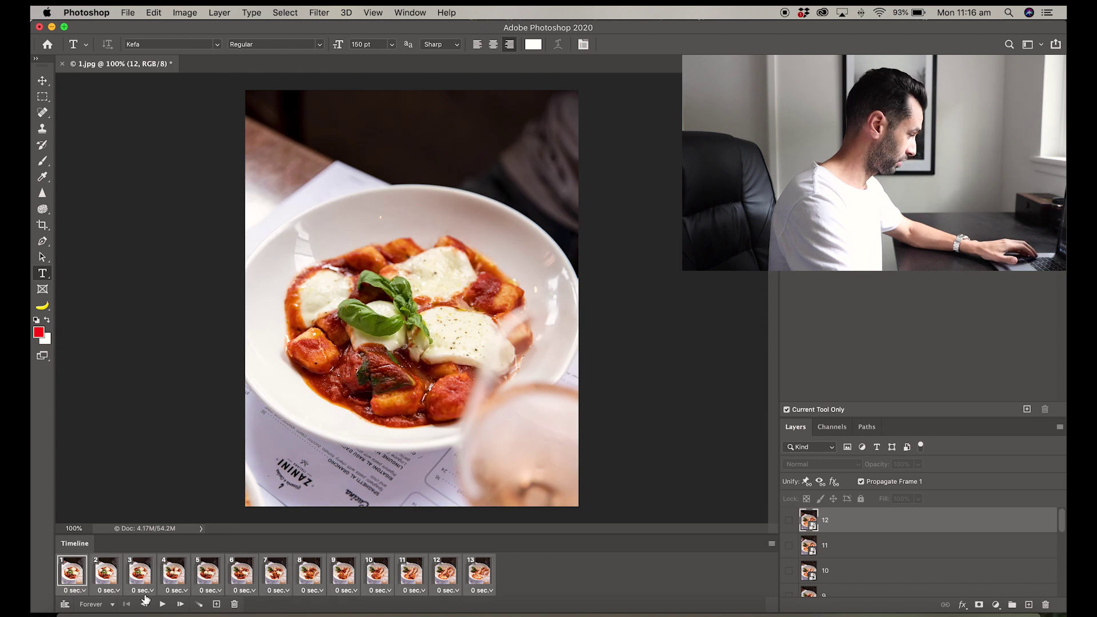
click(76, 591)
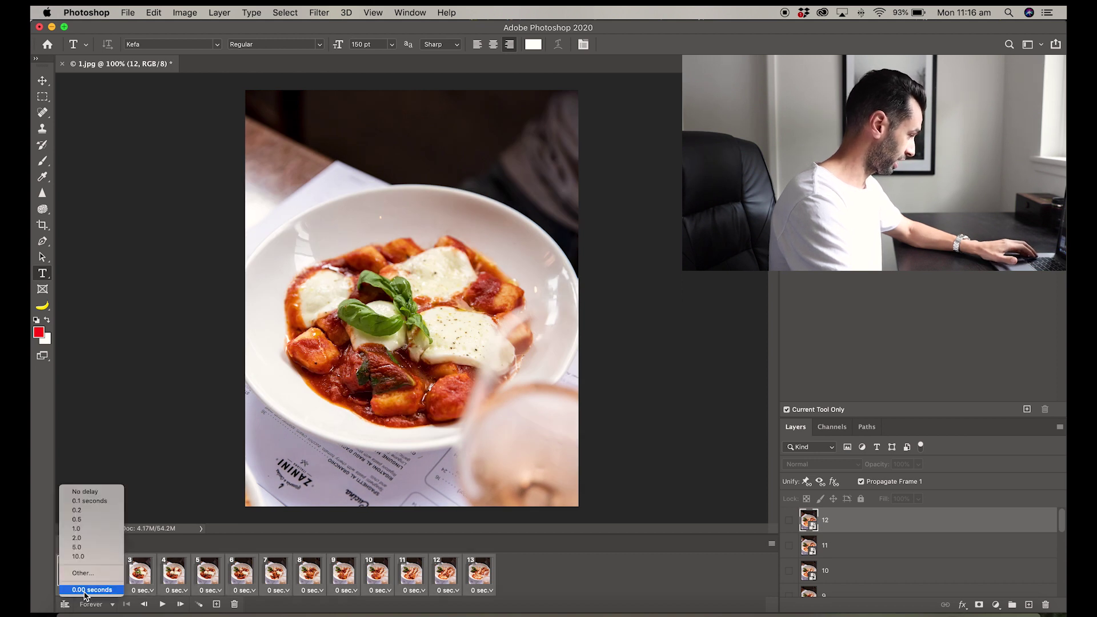
click(89, 514)
key(space)
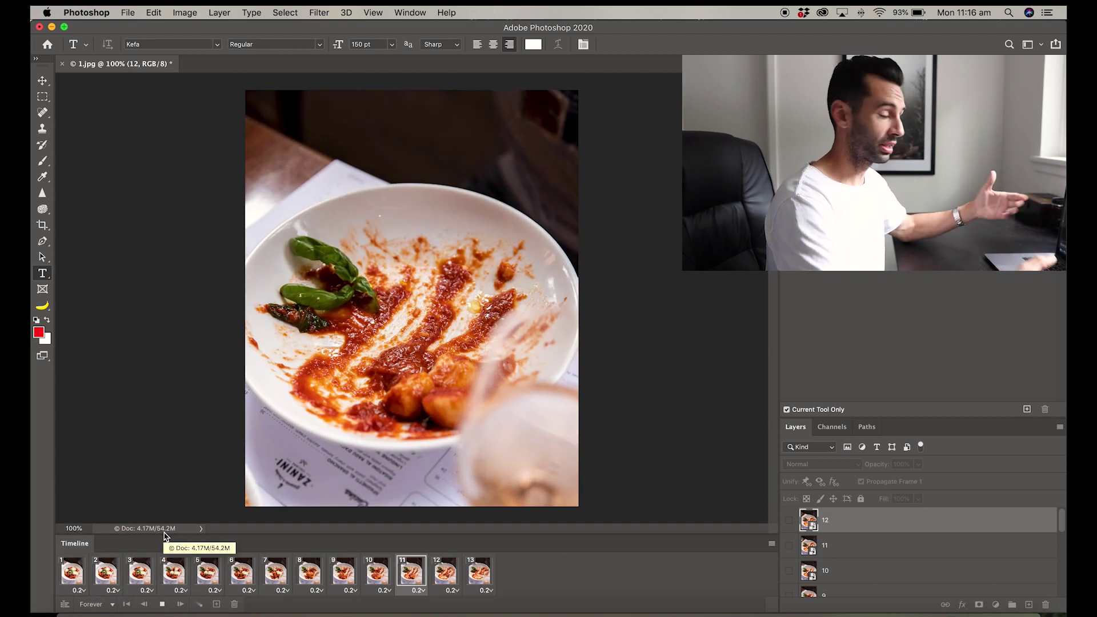
click(83, 568)
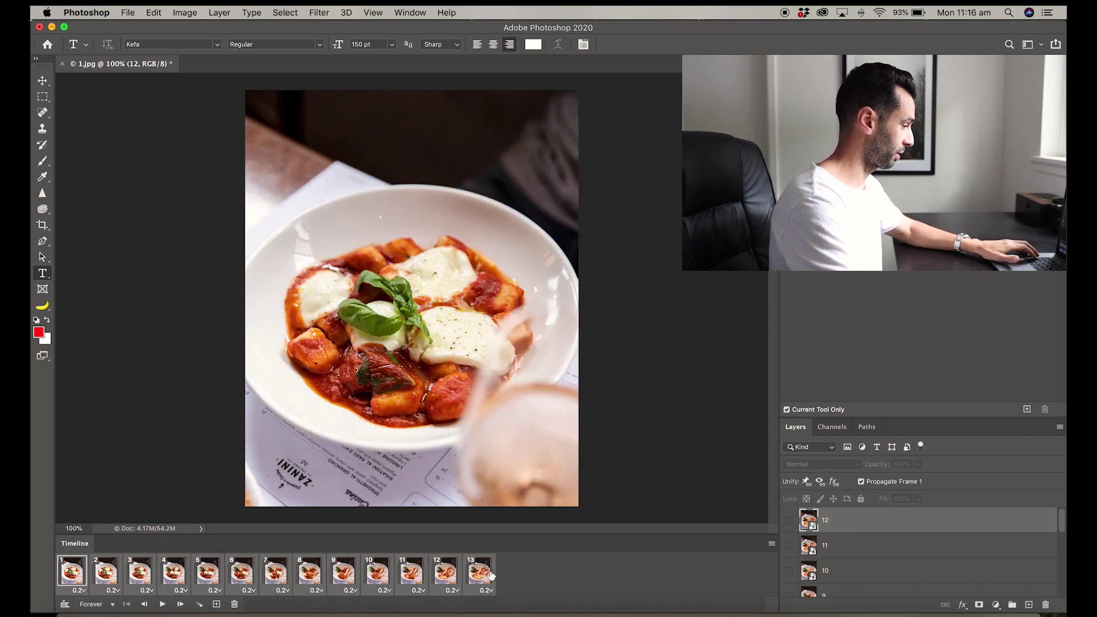
Change every frame's delay to a custom 0.15 seconds and play the animation
click(487, 591)
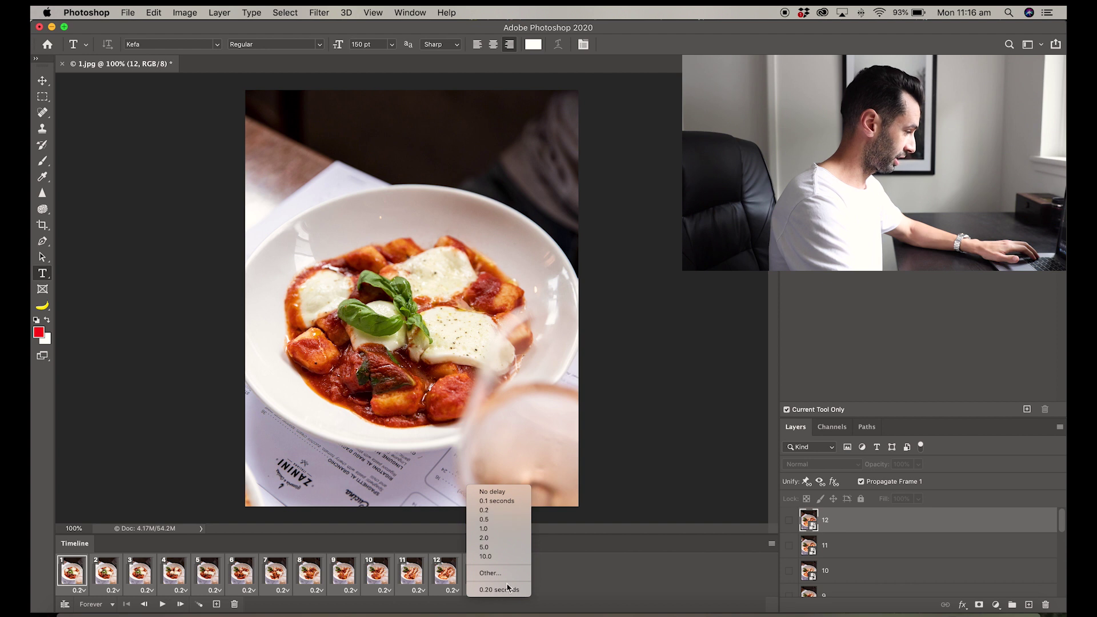
click(501, 573)
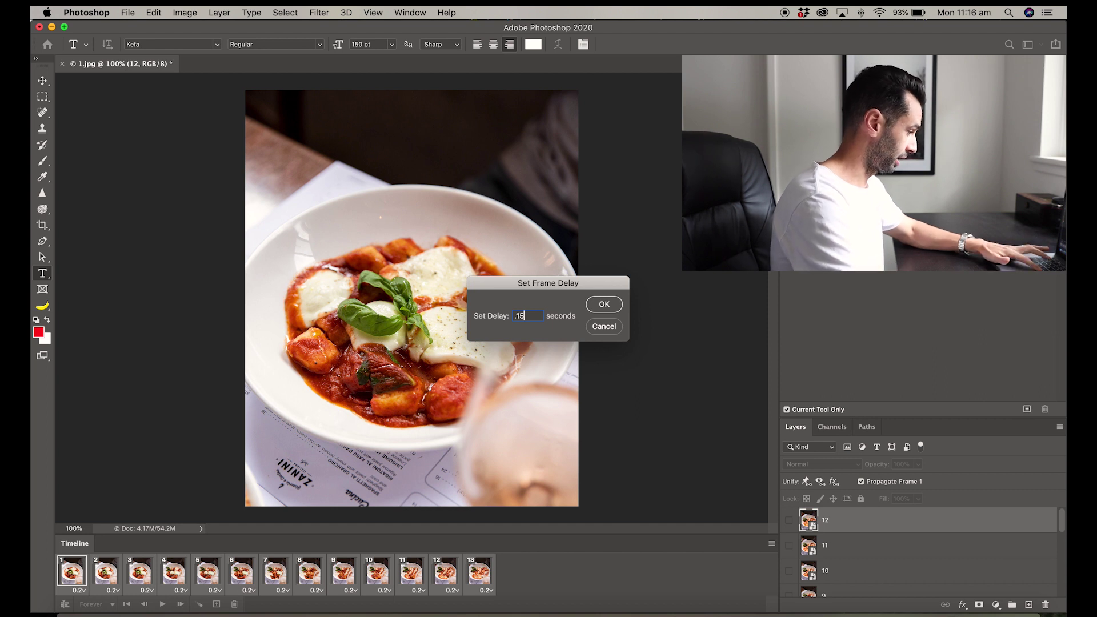
text(.15)
key(Return)
key(space)
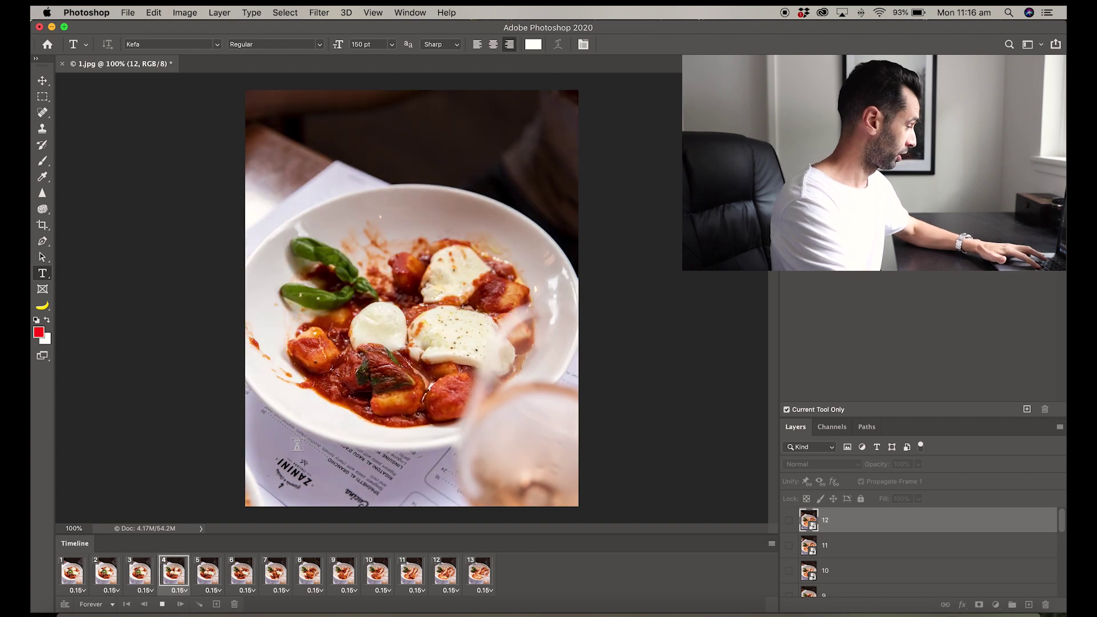
Select frames 1–13 and duplicate them, extending the timeline to 26 frames at 0.15 s
key(space)
click(73, 573)
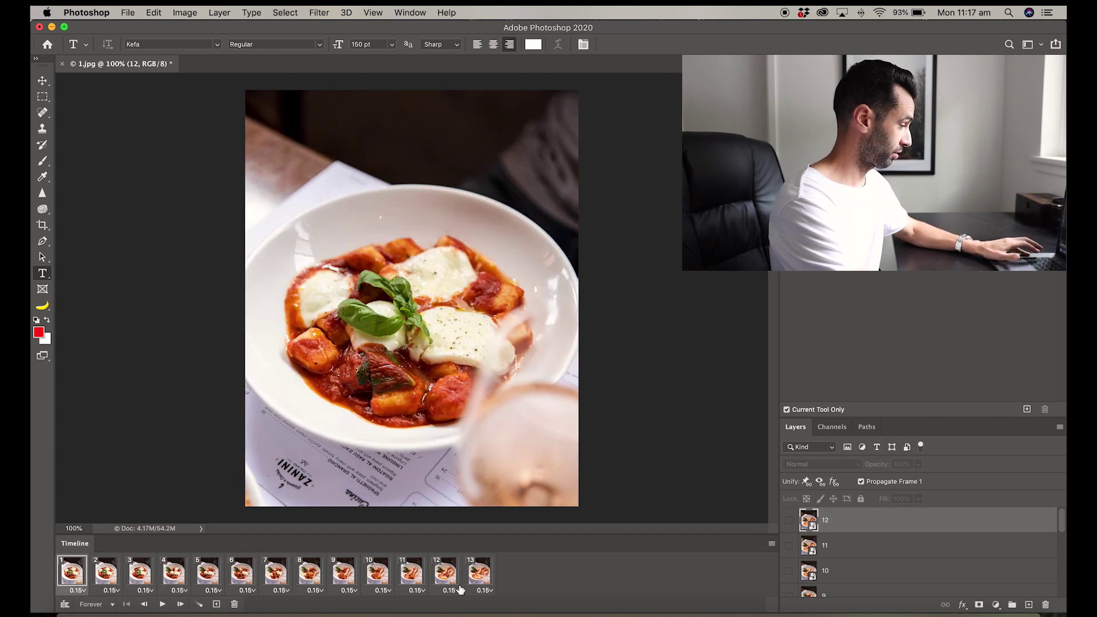
shift+click(478, 573)
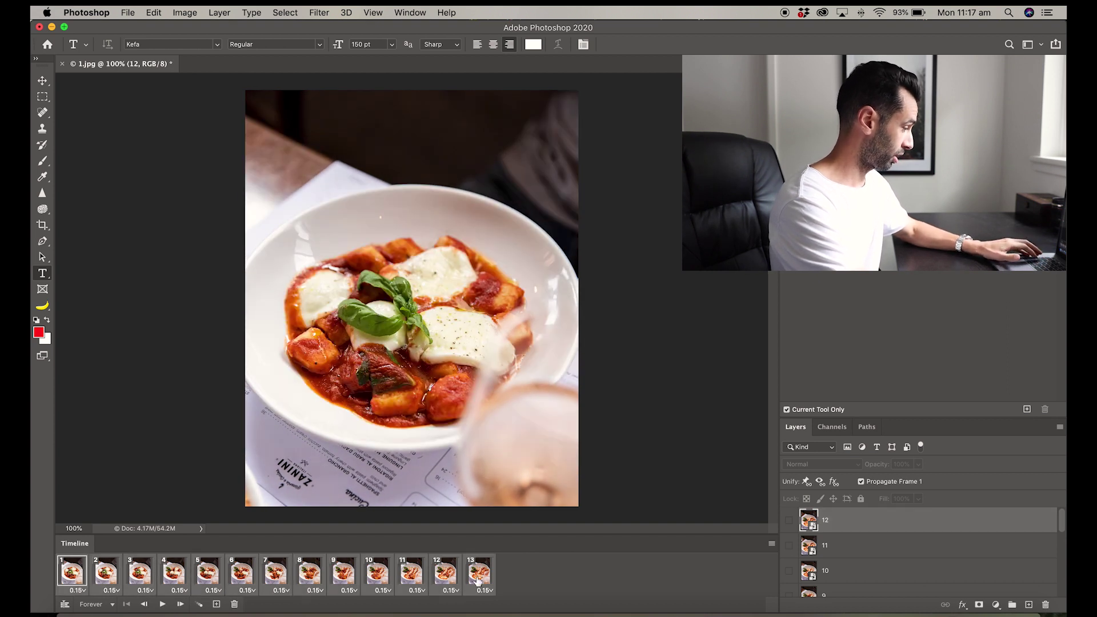
click(216, 604)
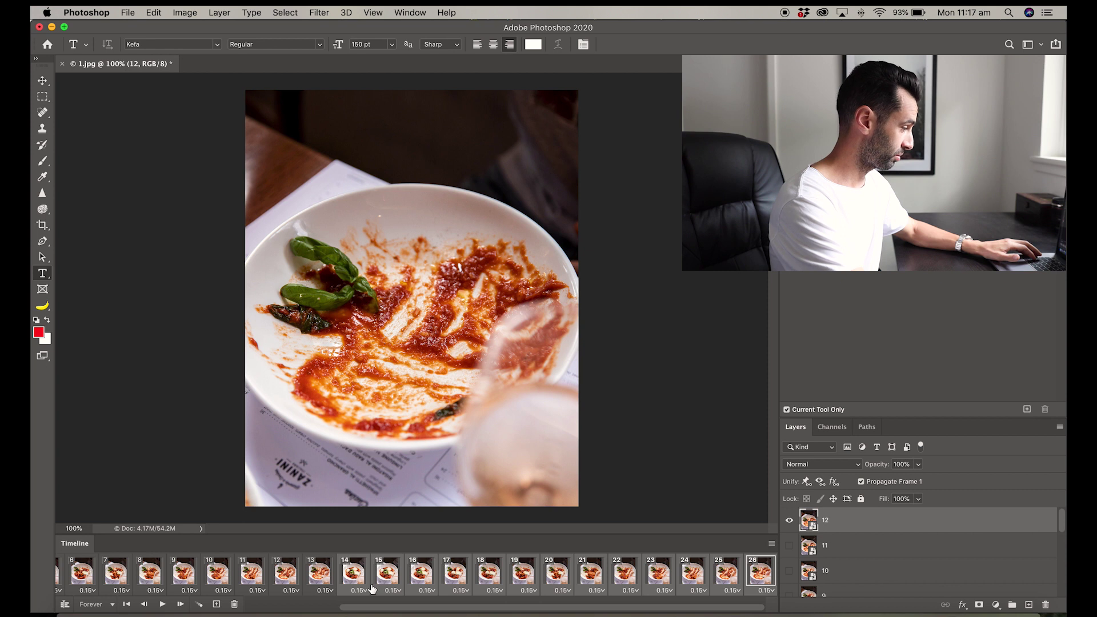
scroll(372, 588, left, 5)
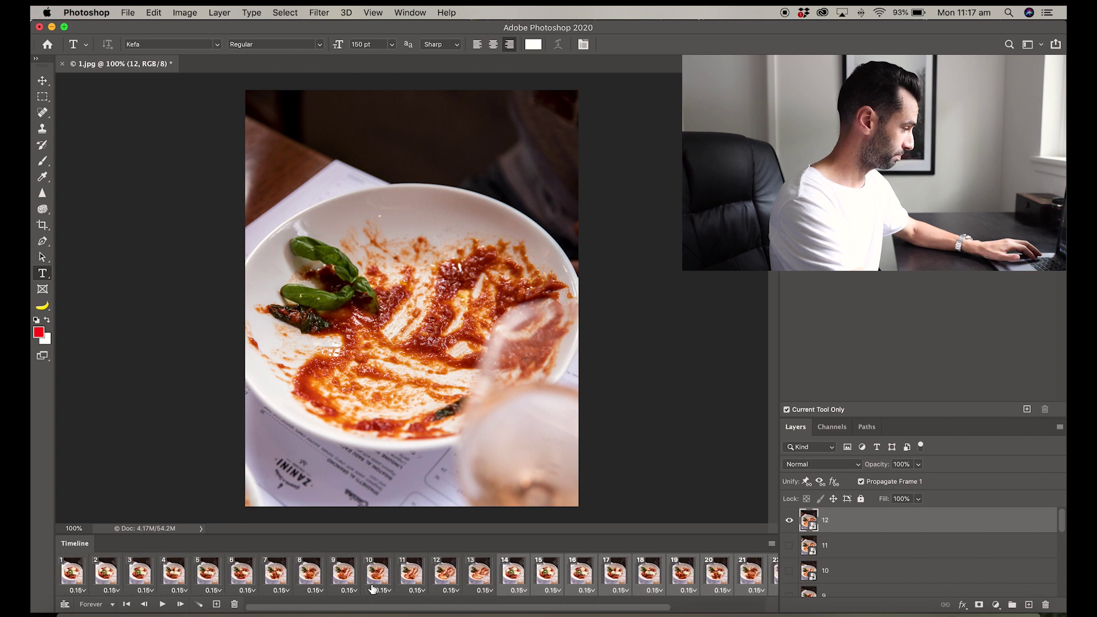
click(217, 605)
scroll(280, 589, left, 10)
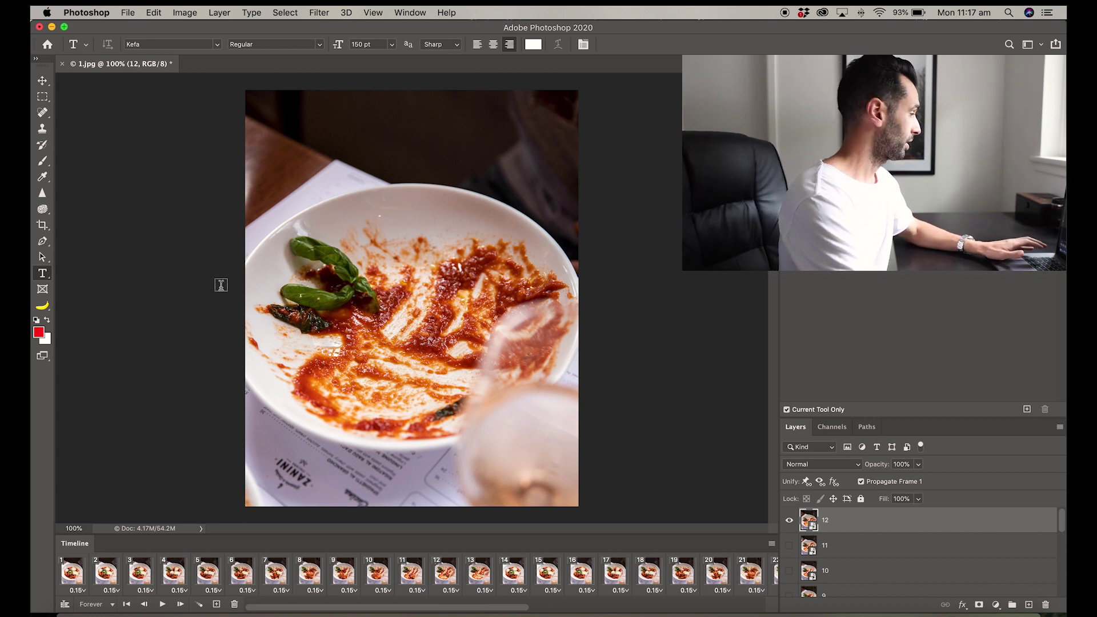
Open Render Video from File > Export and set the Desktop as the output folder
click(132, 13)
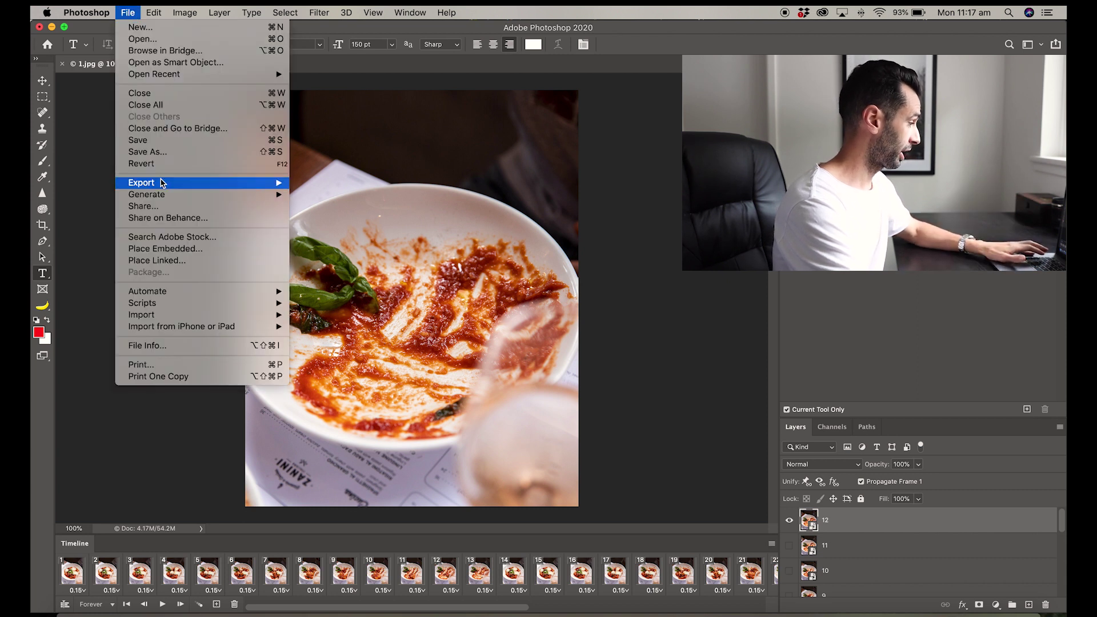
mouse_move(242, 184)
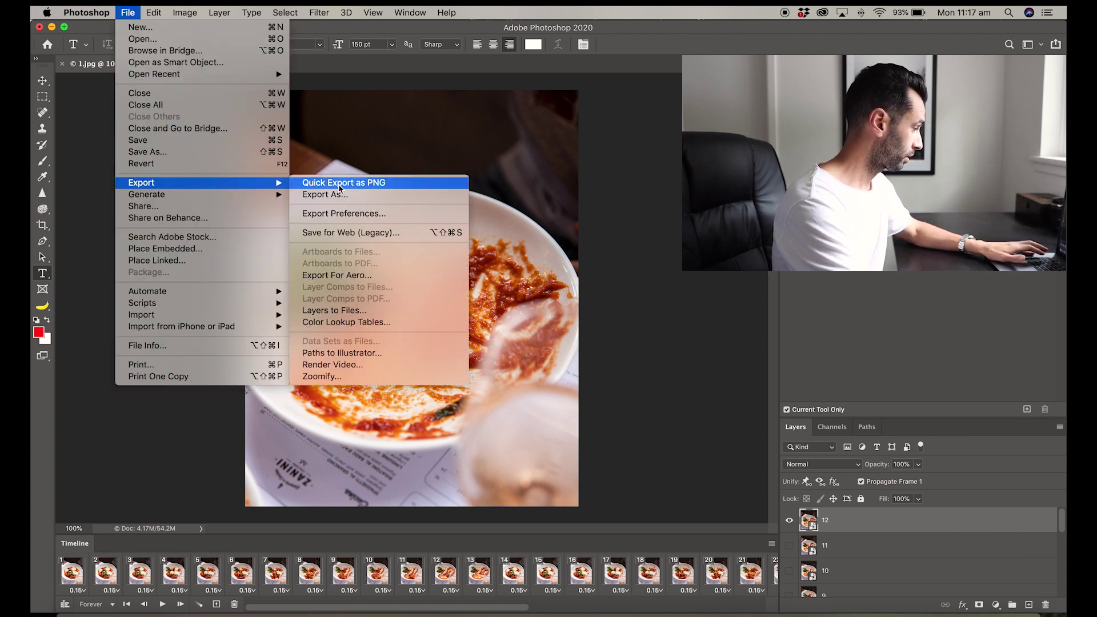
click(343, 365)
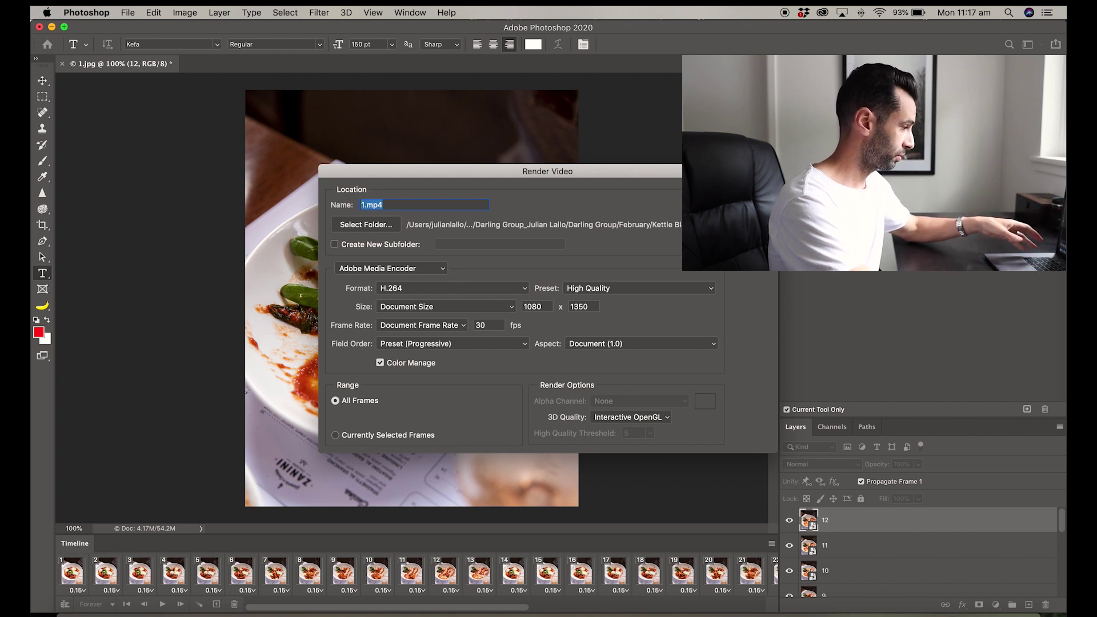
click(390, 229)
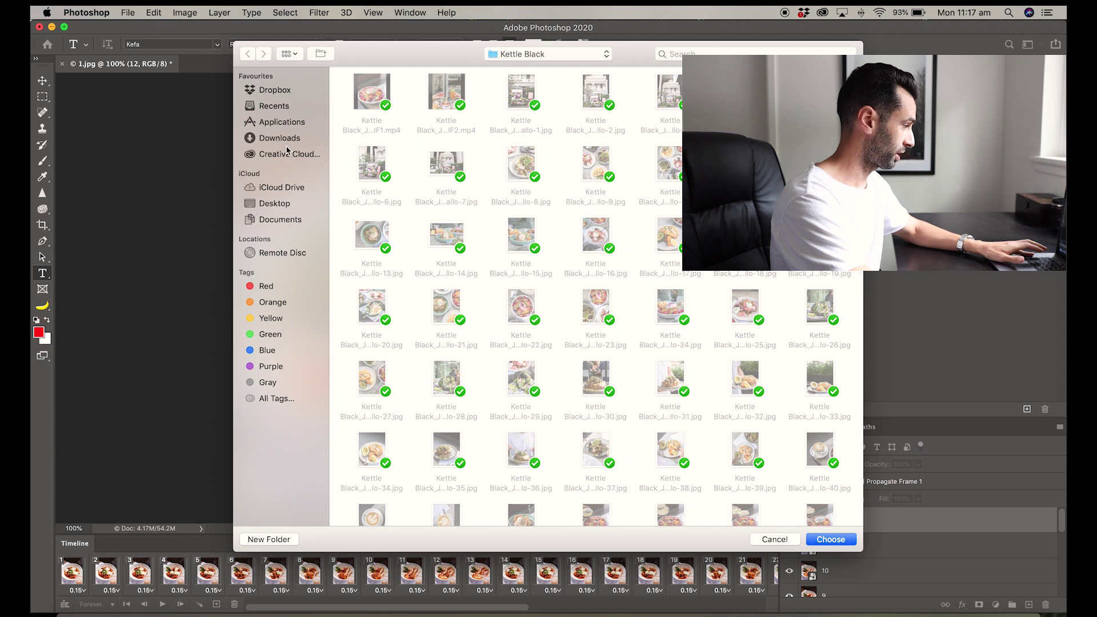
click(282, 204)
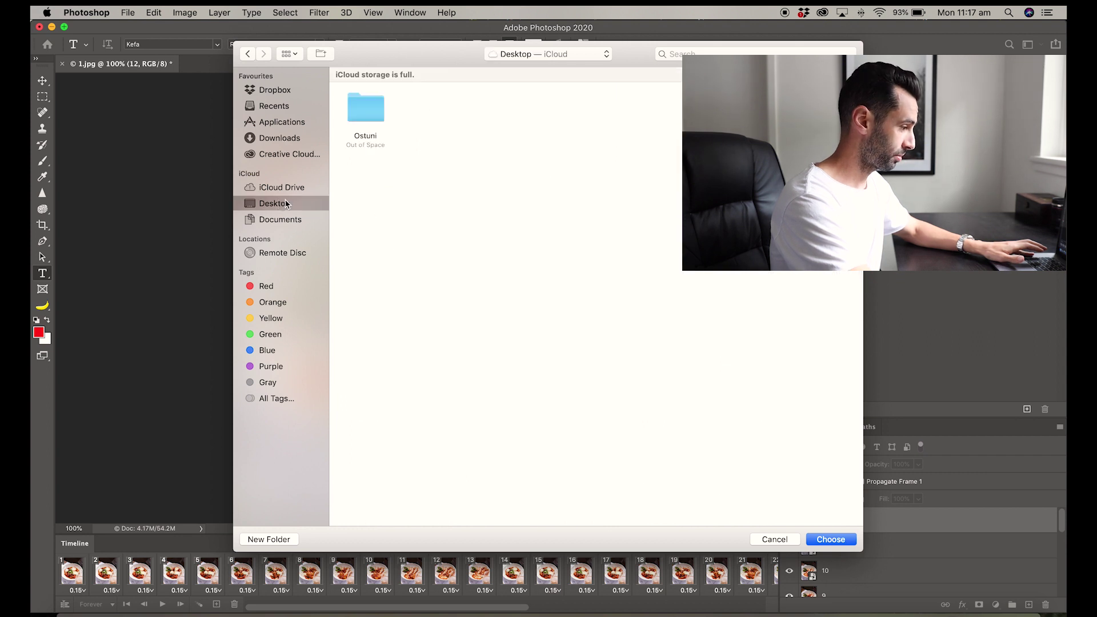
click(834, 541)
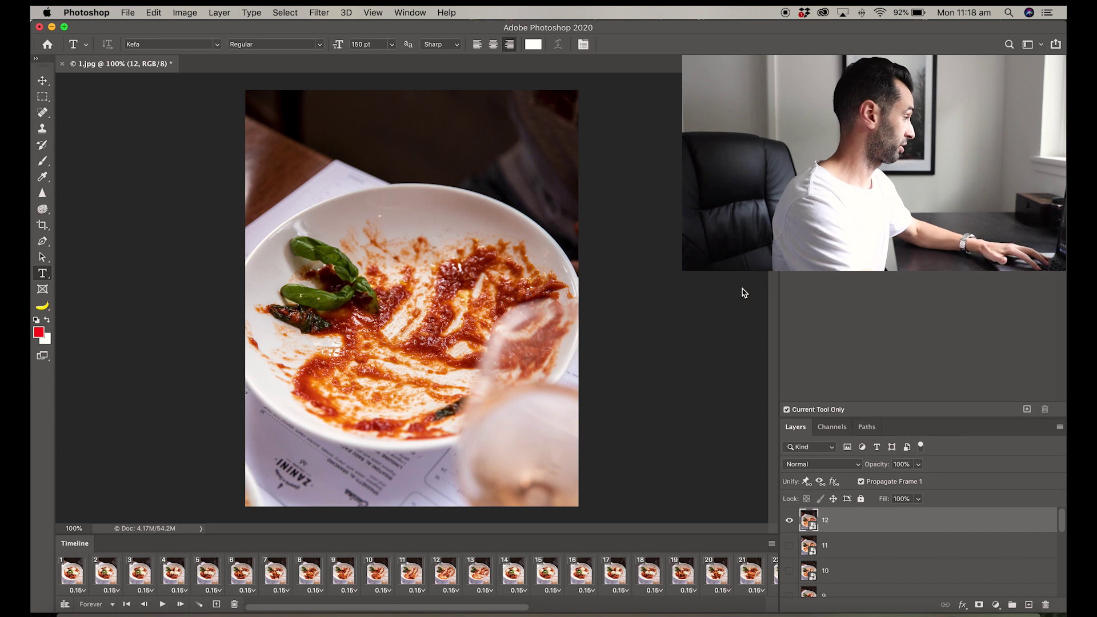
Minimize Photoshop and preview Pasta GIF.mp4 in Quick Look
click(52, 27)
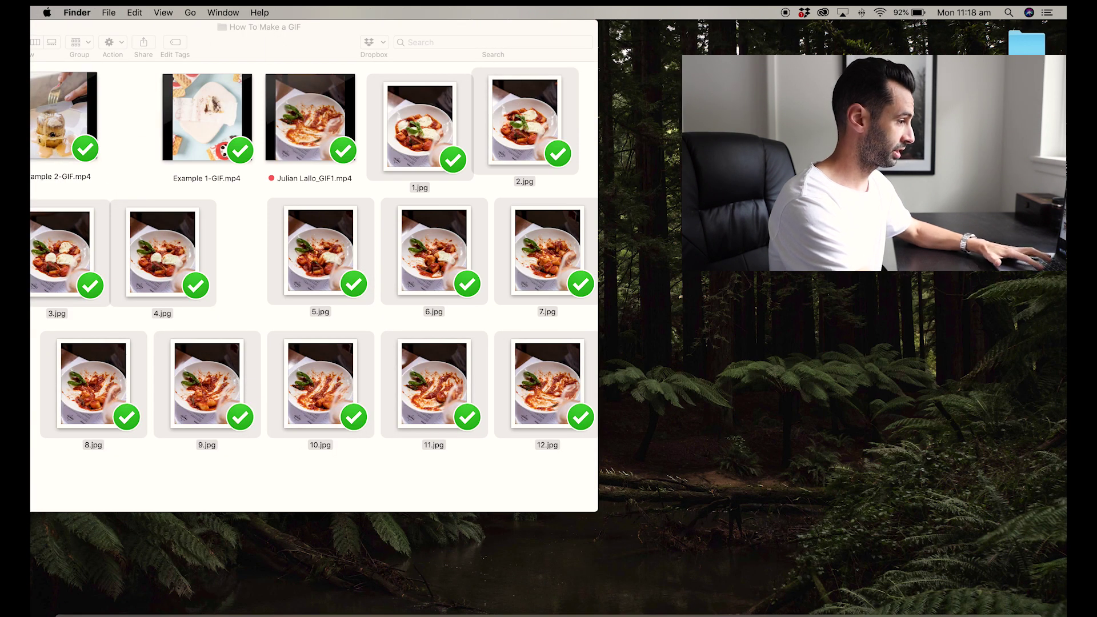
key(space)
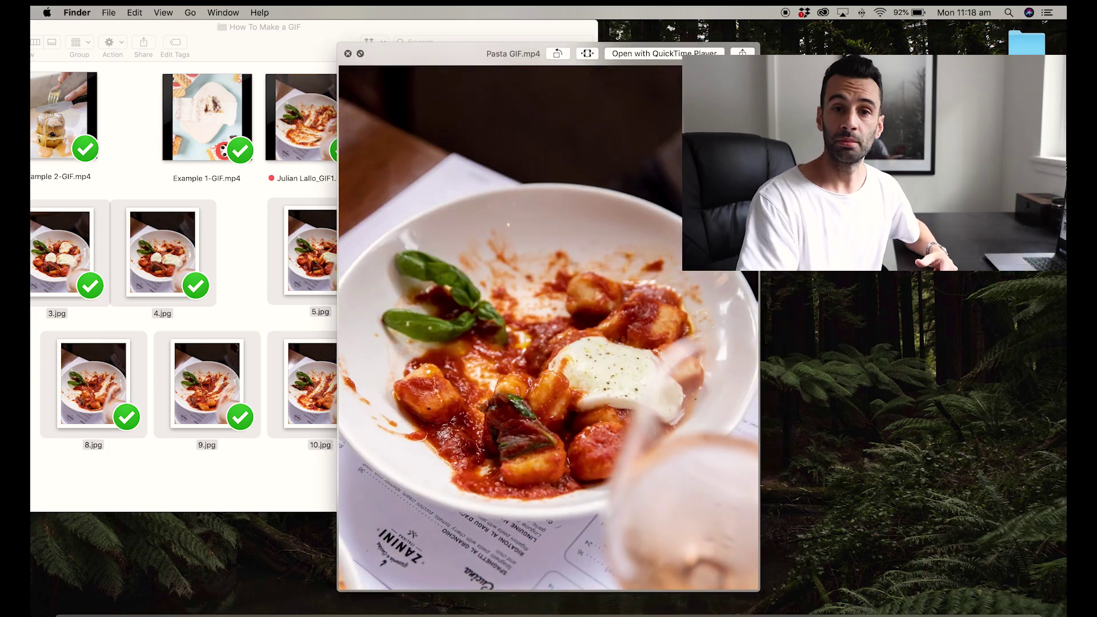